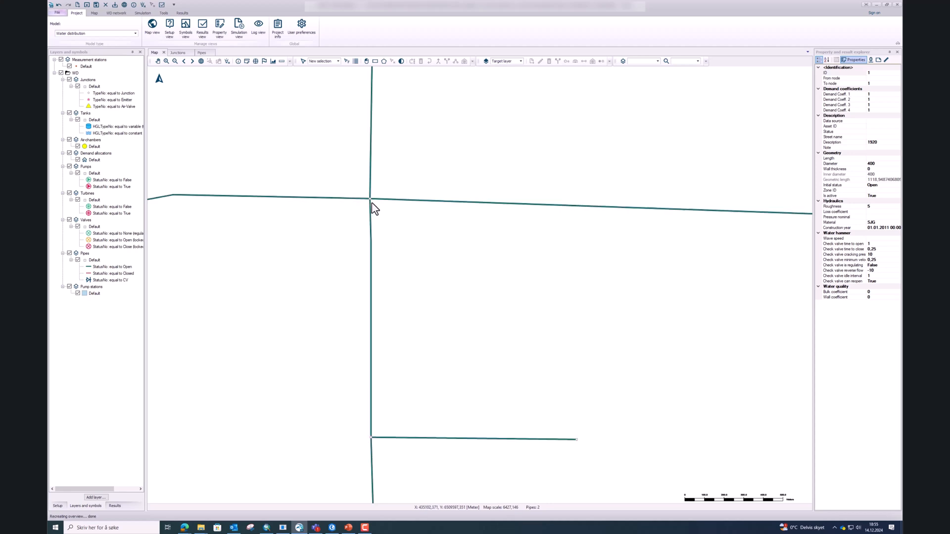
- Create a junction on the vertical pipe just below the pipe crossing and split the pipe at the new node
scroll(370, 203, "up", 4)
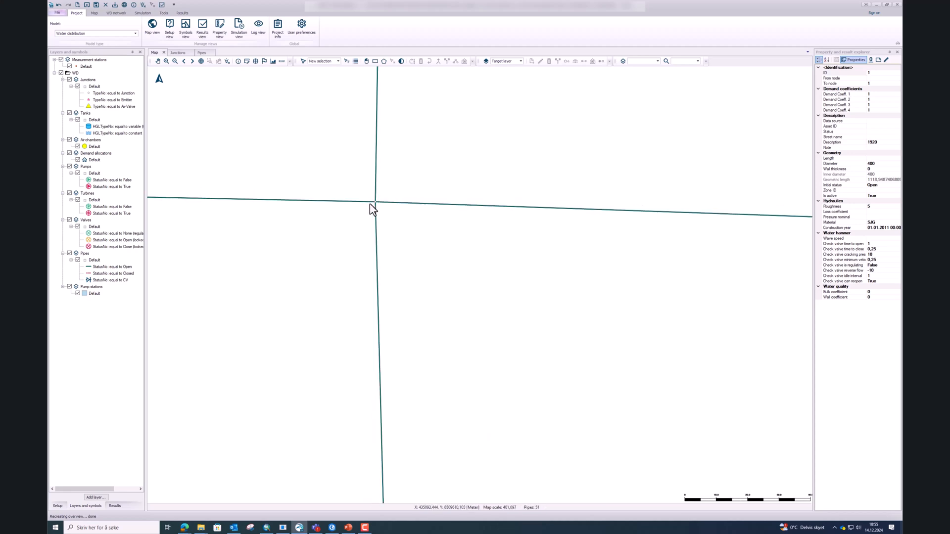
left_click(118, 14)
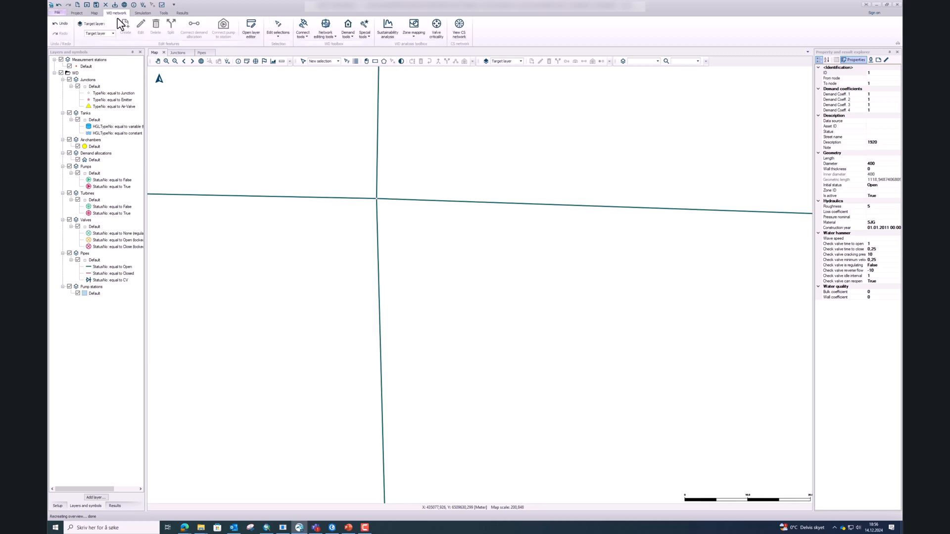
left_click(113, 34)
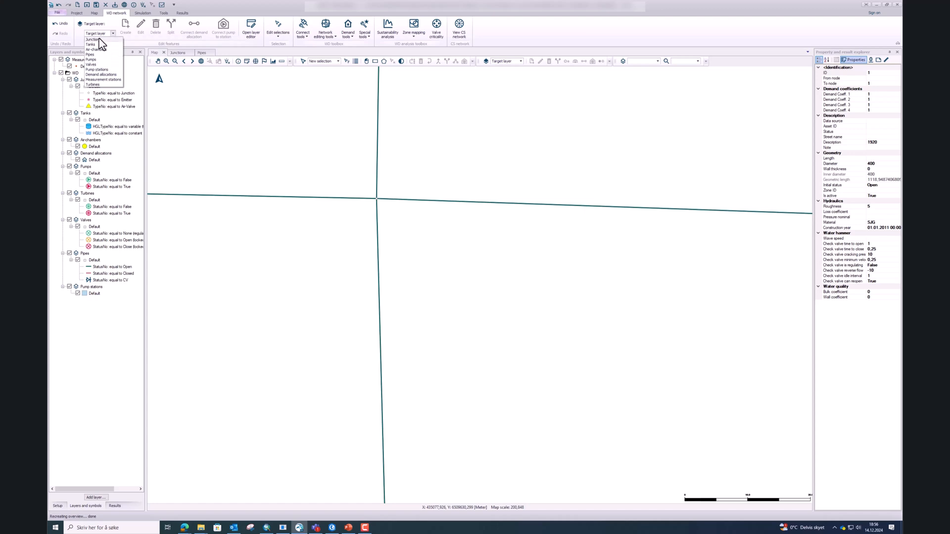
left_click(99, 40)
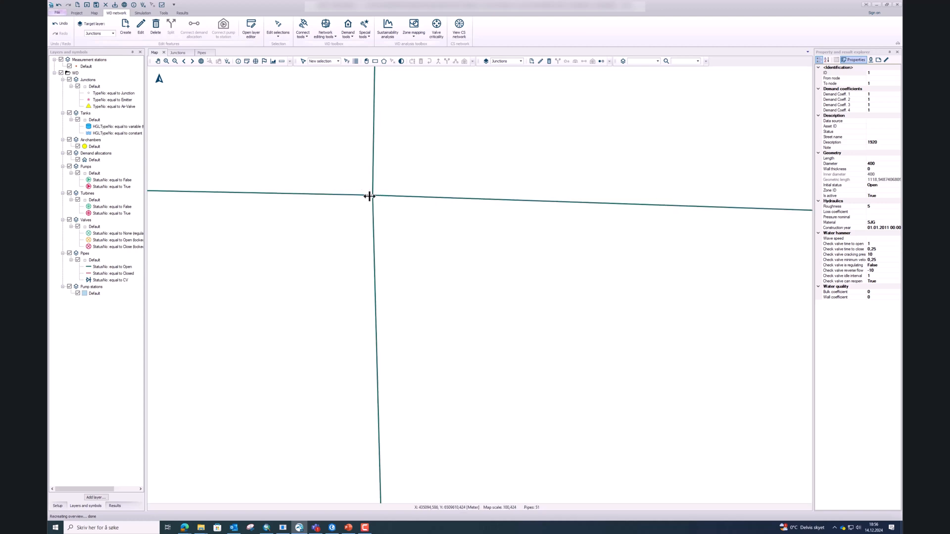
left_click(124, 27)
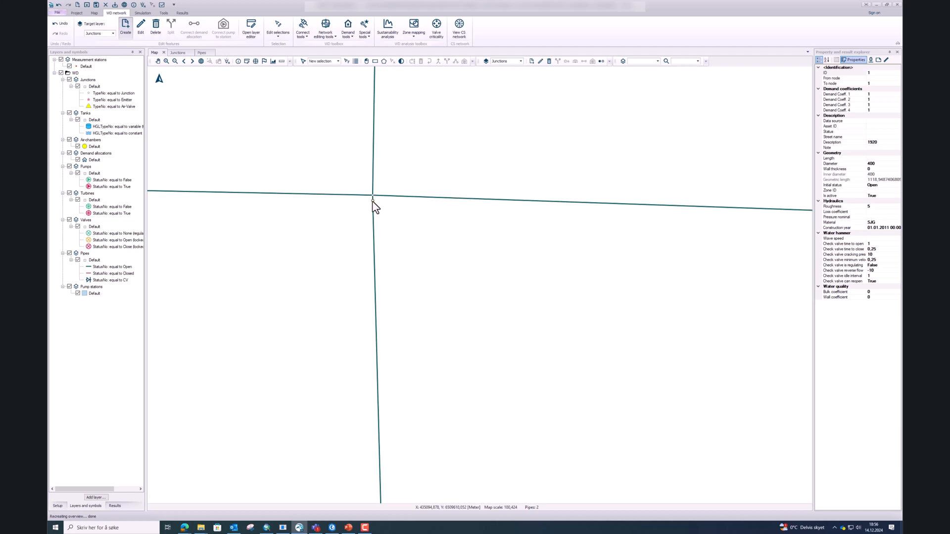
scroll(373, 200, "up", 1)
scroll(374, 203, "up", 2)
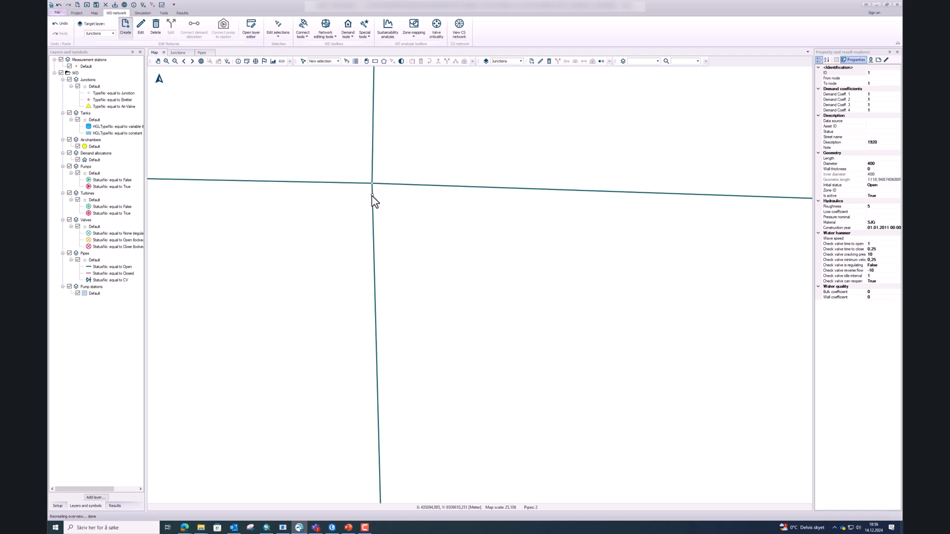
left_click(372, 195)
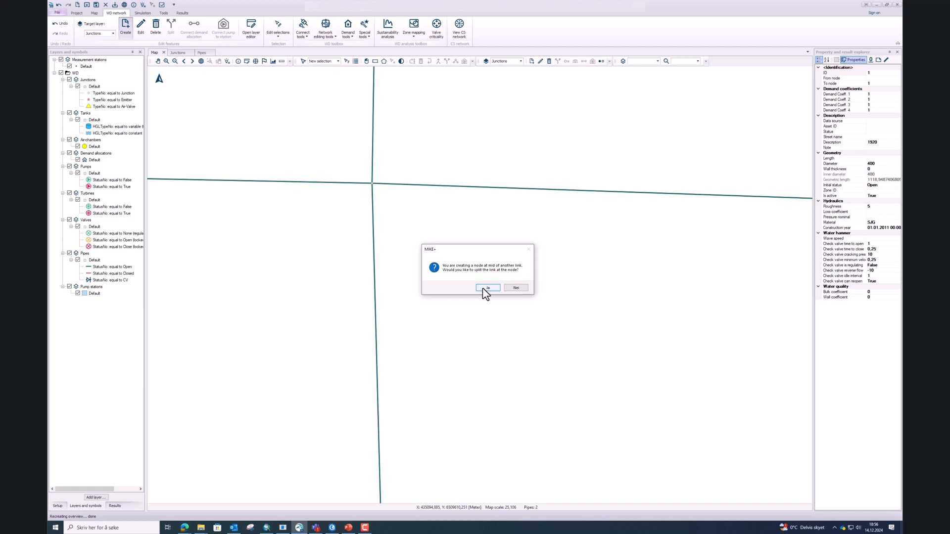
left_click(487, 288)
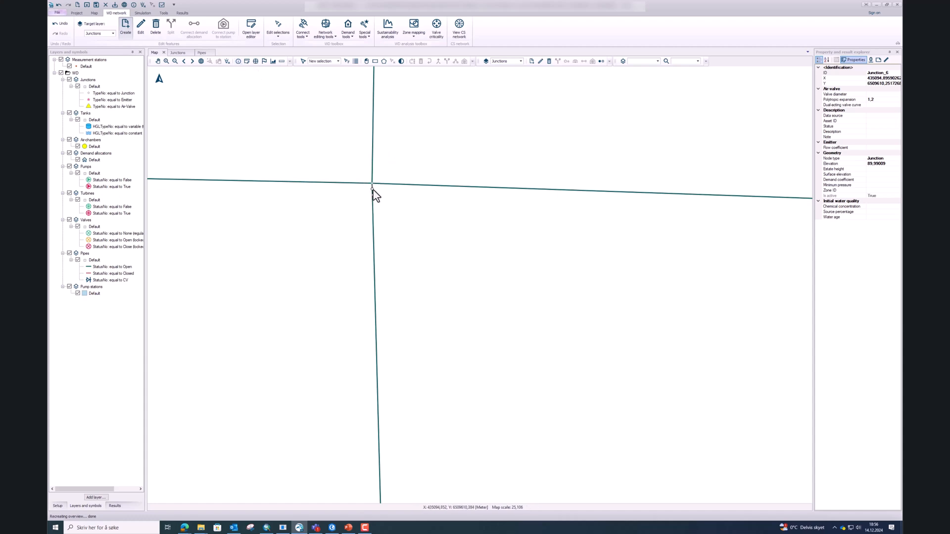
- Delete the short pipe segment between the crossing node and the new junction just below it
left_click(113, 33)
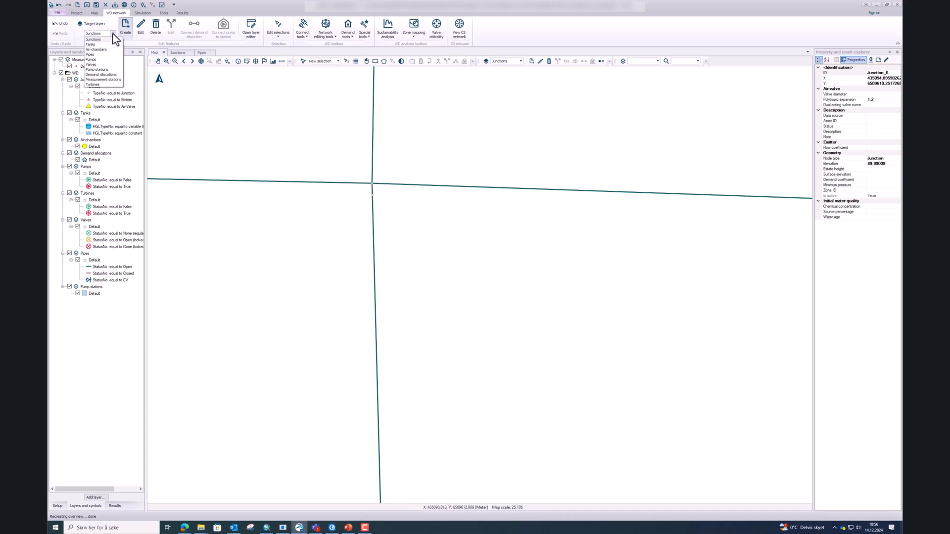
left_click(102, 57)
left_click(155, 27)
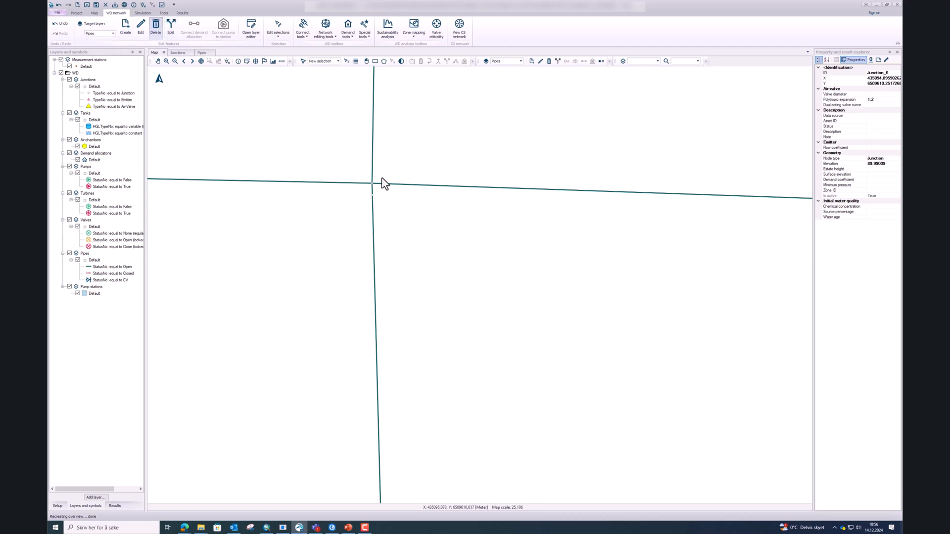
left_click(371, 188)
- Create a valve bridging the gap from the crossing node to the new junction, and end the drawing there
left_click(113, 34)
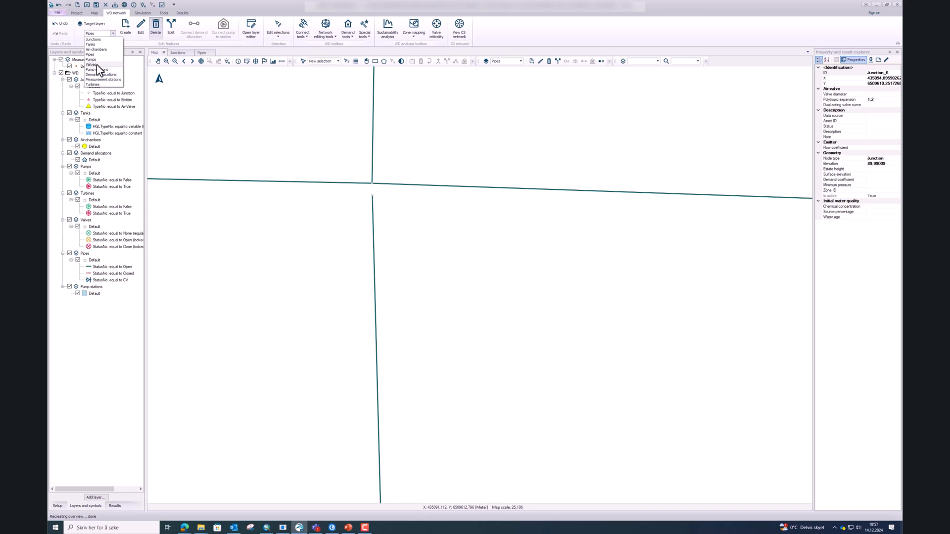
left_click(97, 65)
left_click(126, 28)
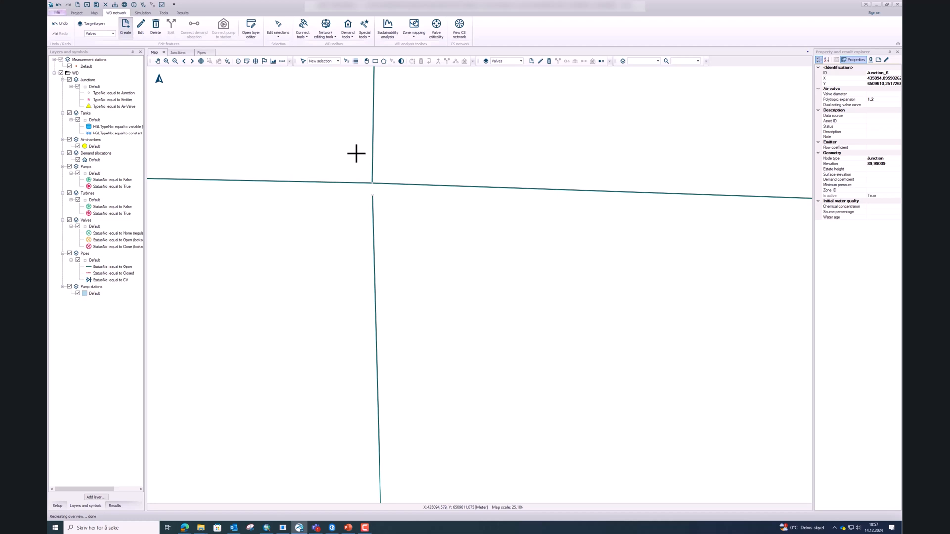
left_click(372, 184)
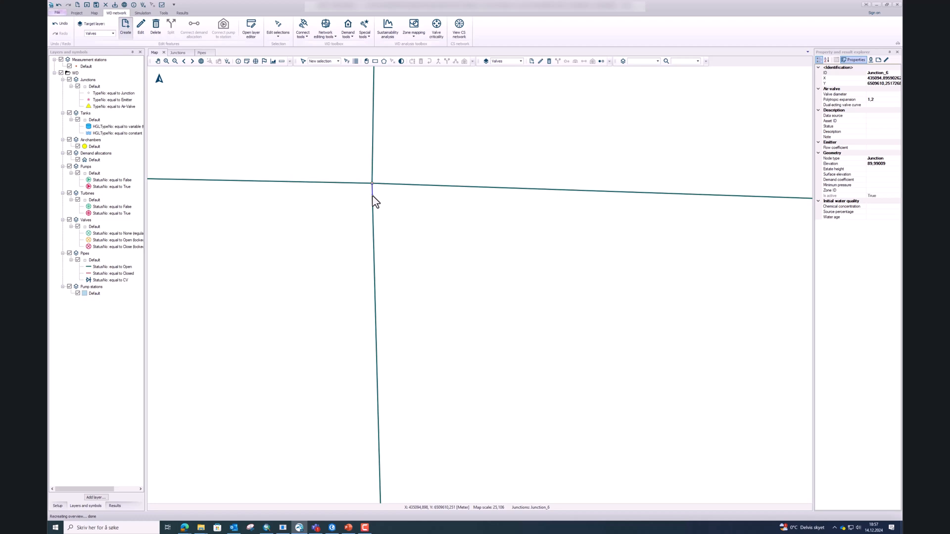
left_click(373, 195)
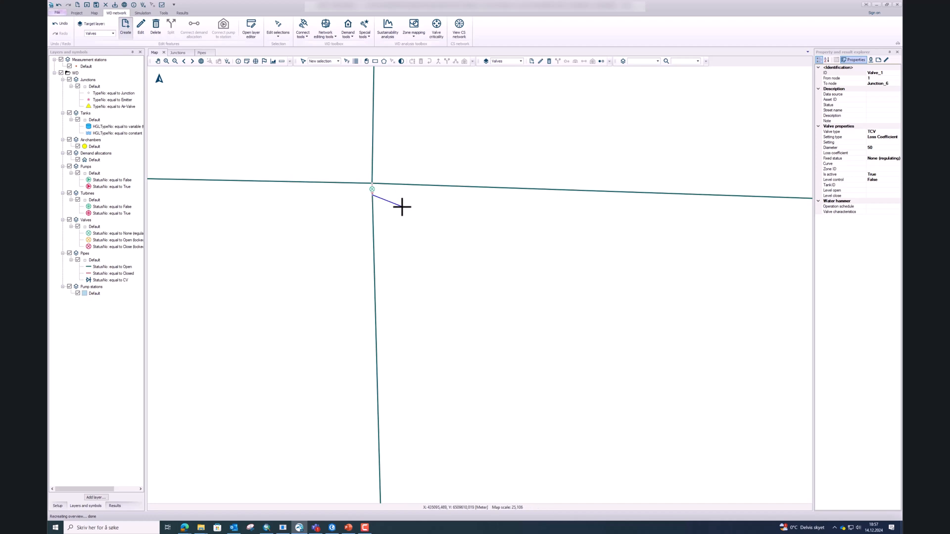
key("Escape")
- Identify the new valve on the map and set its valve type to PRV
left_click(239, 63)
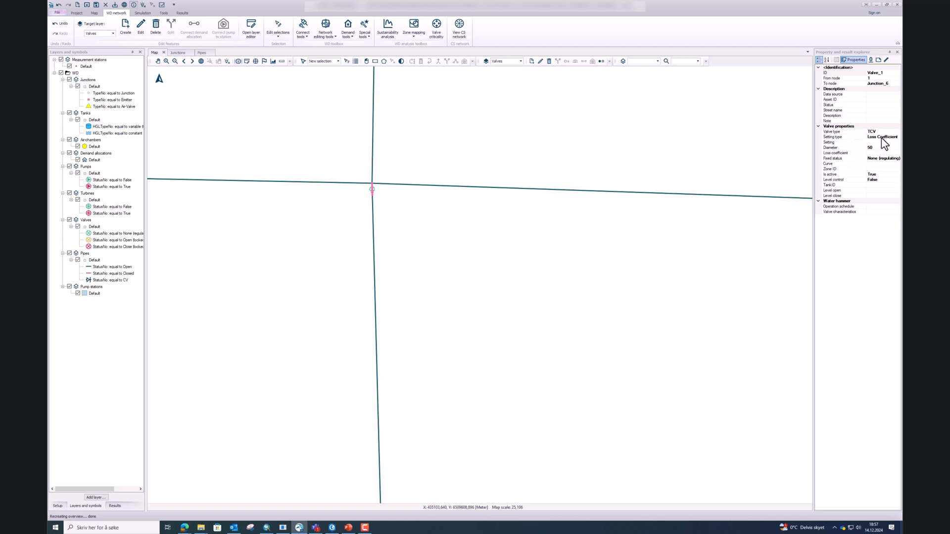
left_click(894, 132)
left_click(897, 131)
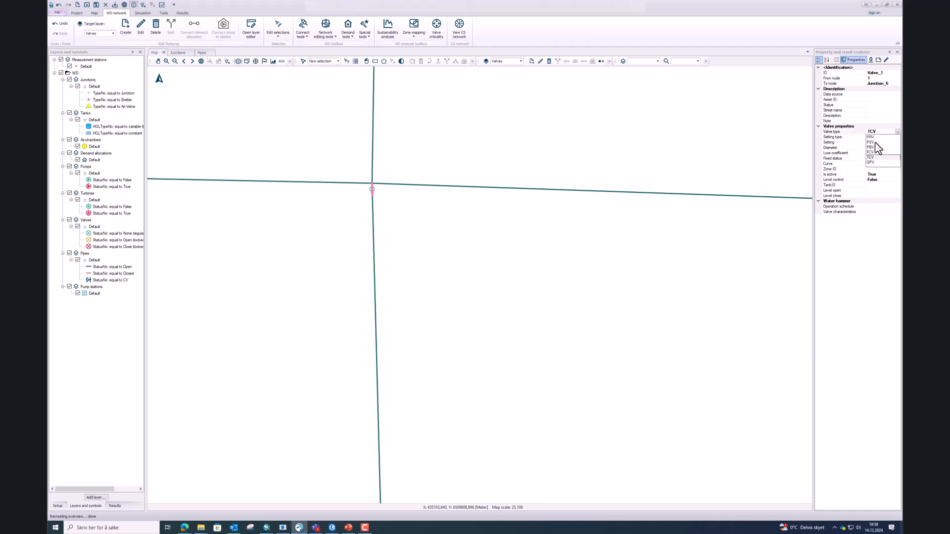
left_click(874, 138)
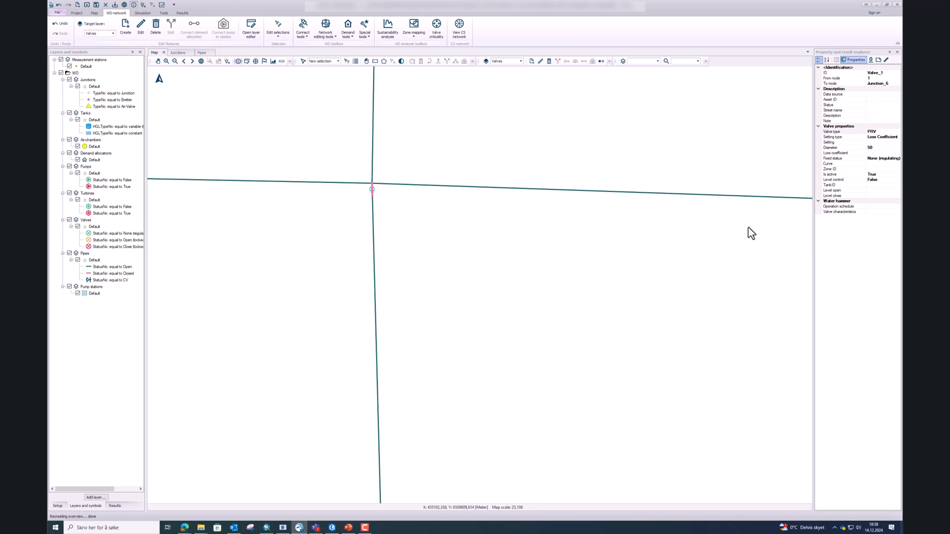
- Set the PRV valve's setting to 30 and turn off the identify tool
left_click(877, 143)
left_click(373, 190)
left_click(238, 61)
scroll(374, 189, "up", 1)
scroll(371, 193, "up", 2)
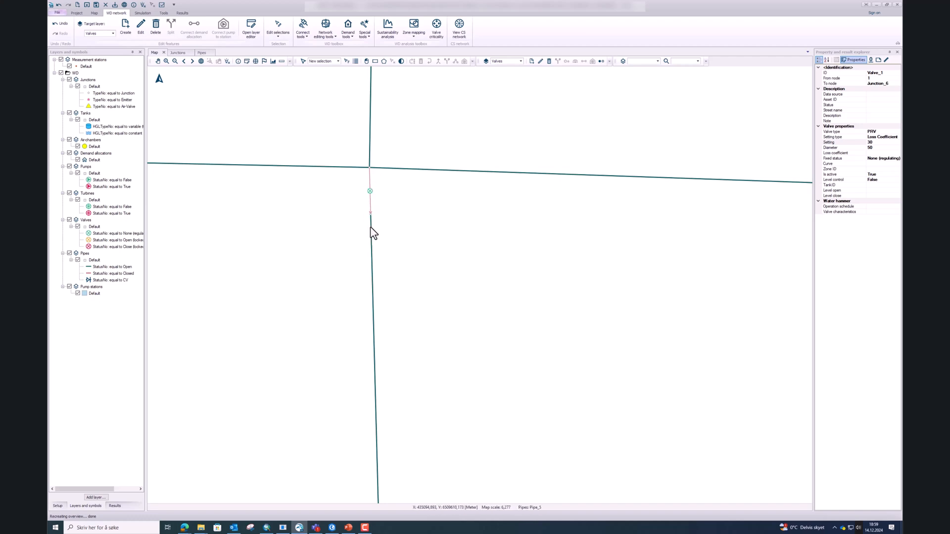
- Set the valve's fixed status to None (regulating)
scroll(372, 197, "down", 2)
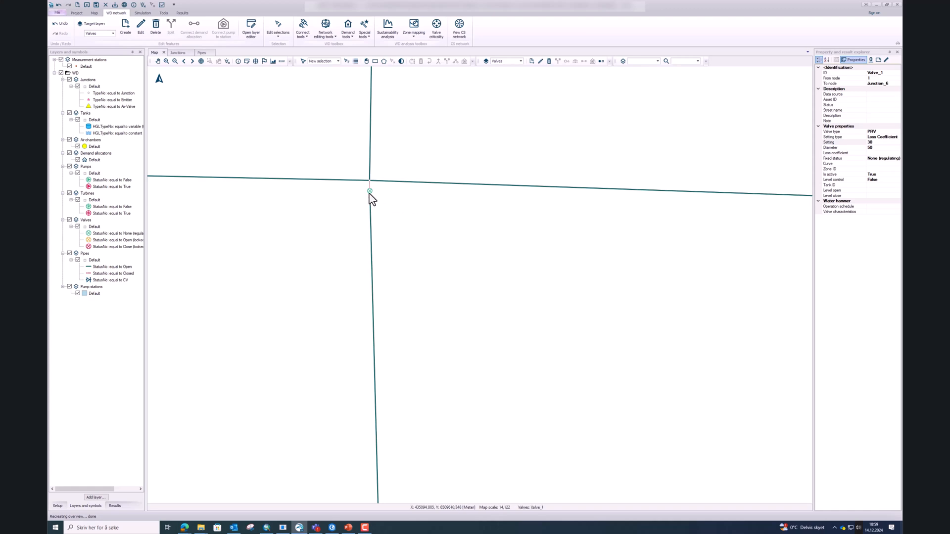
left_click(891, 158)
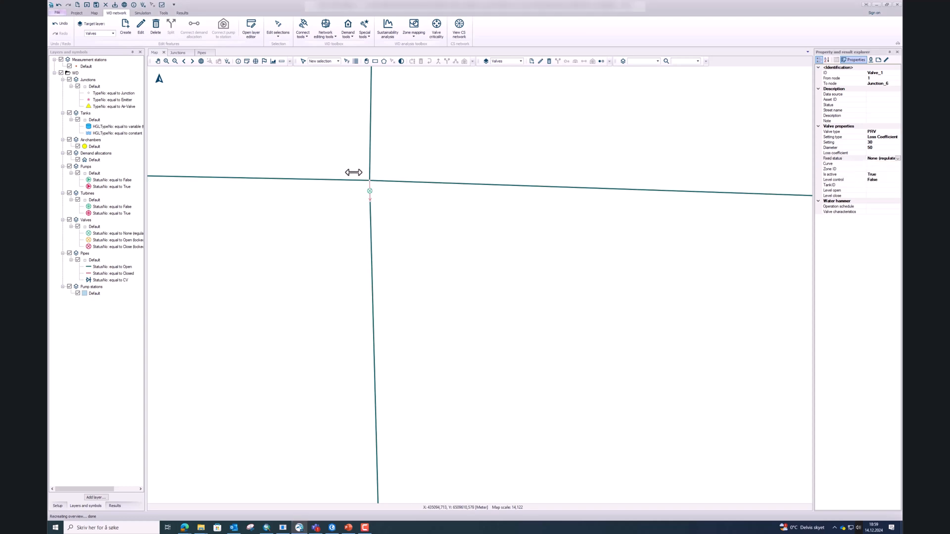
left_click(898, 158)
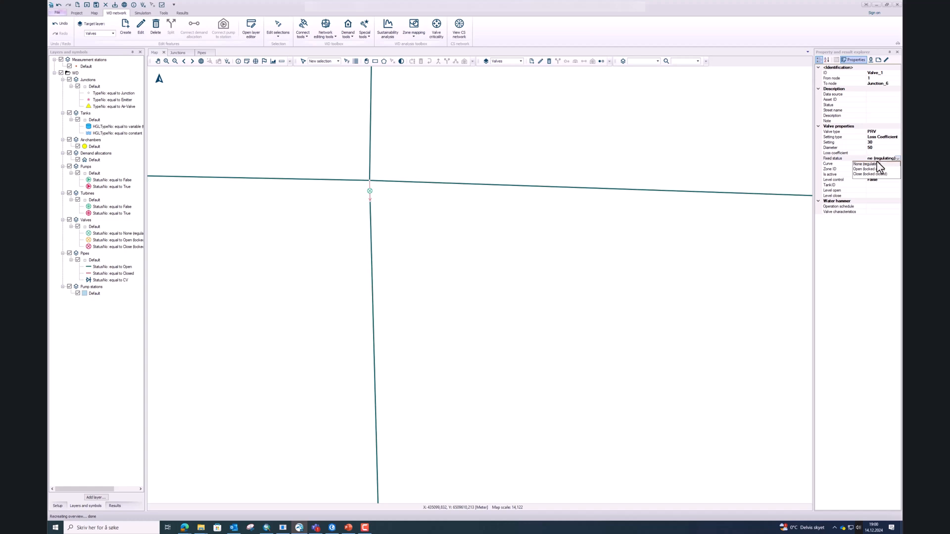
left_click(870, 164)
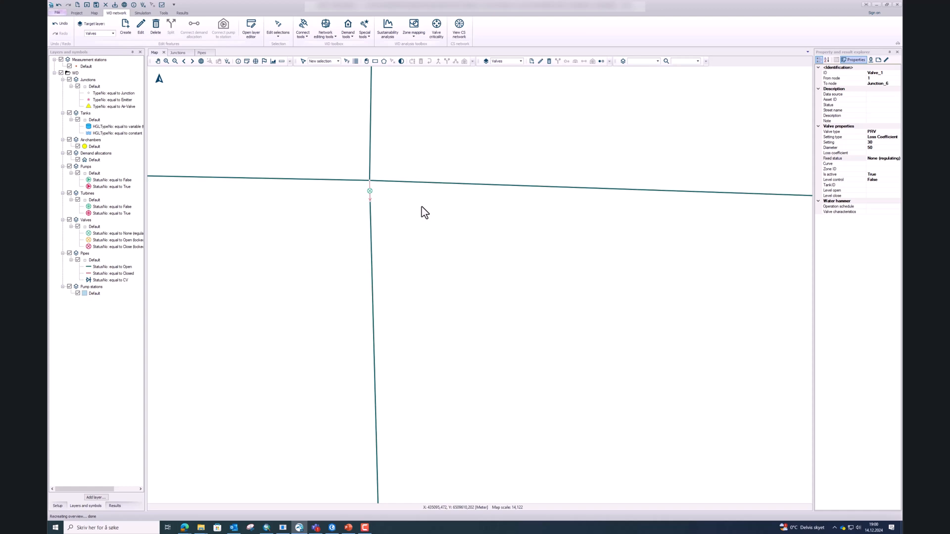
scroll(422, 207, "down", 2)
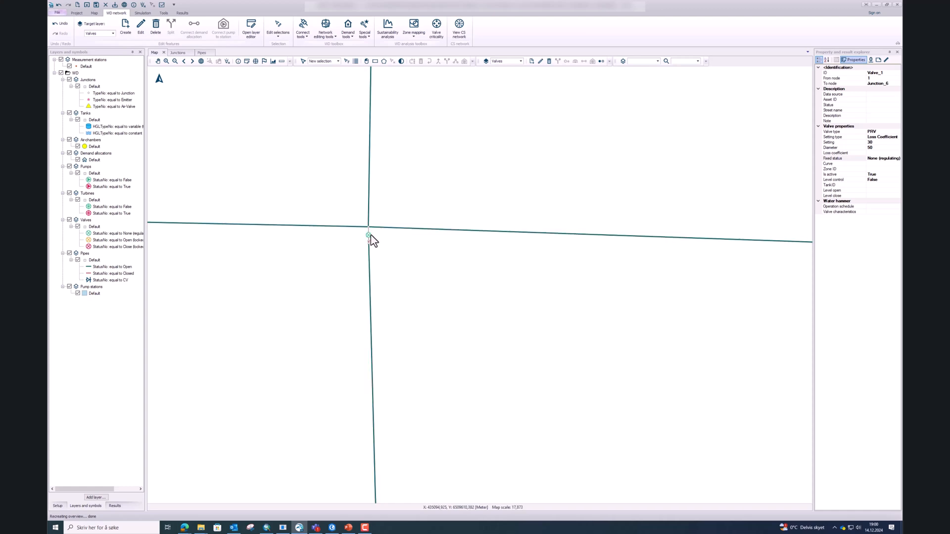
scroll(383, 240, "up", 3)
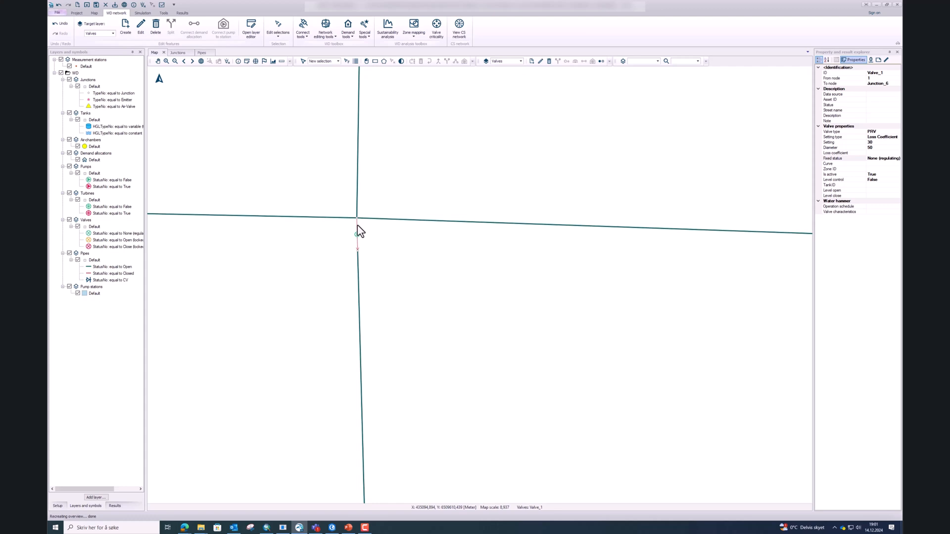
scroll(359, 232, "down", 2)
scroll(356, 228, "up", 1)
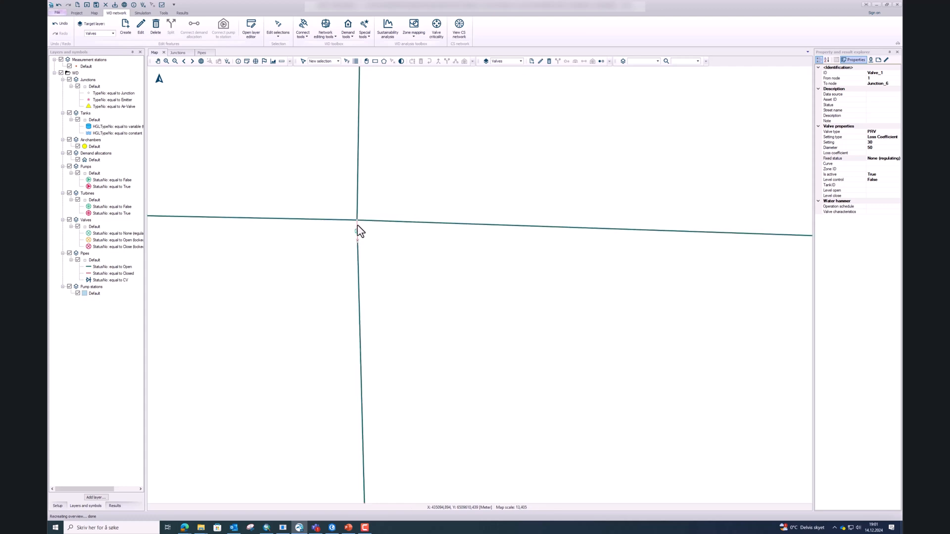